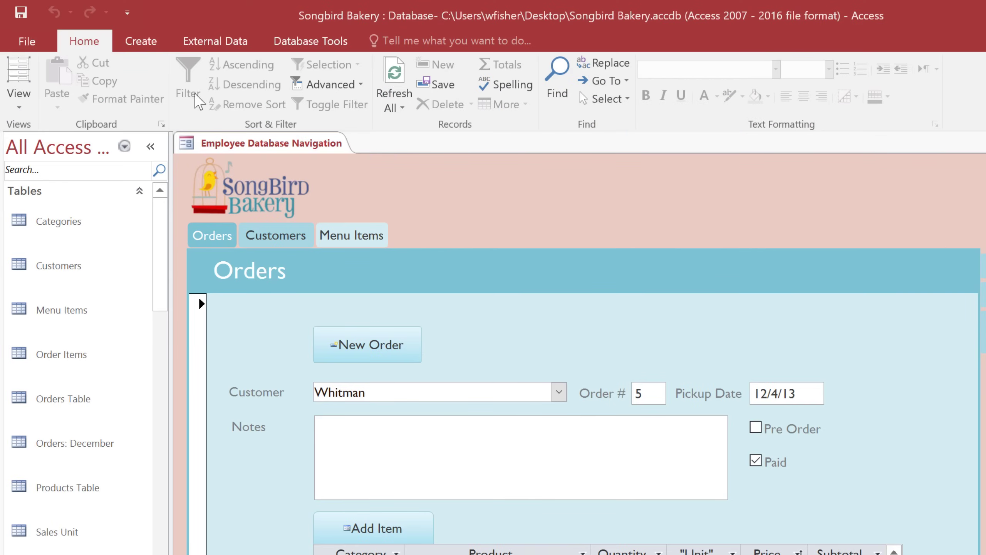
- Create a new design-view query containing the Customers and Orders Table tables
left_click(141, 41)
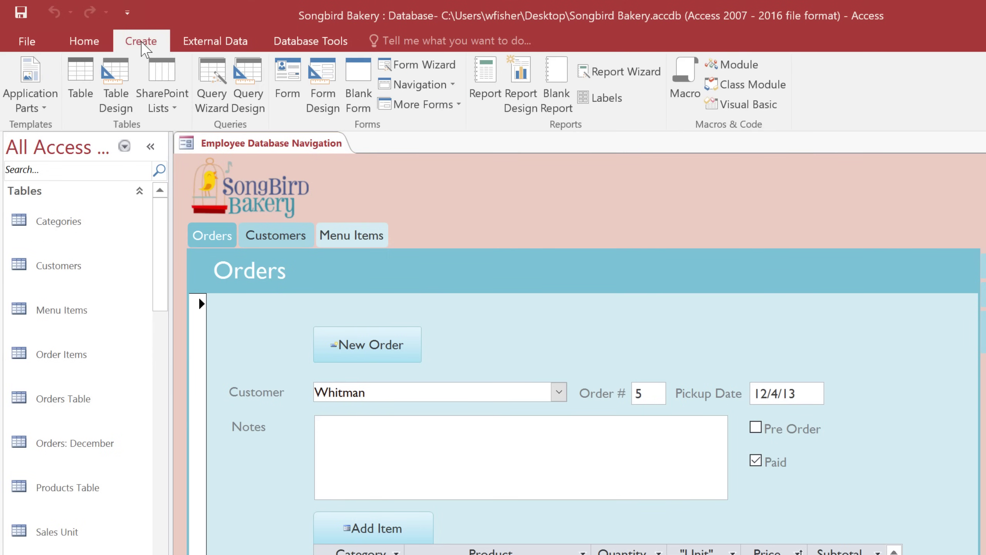
left_click(244, 76)
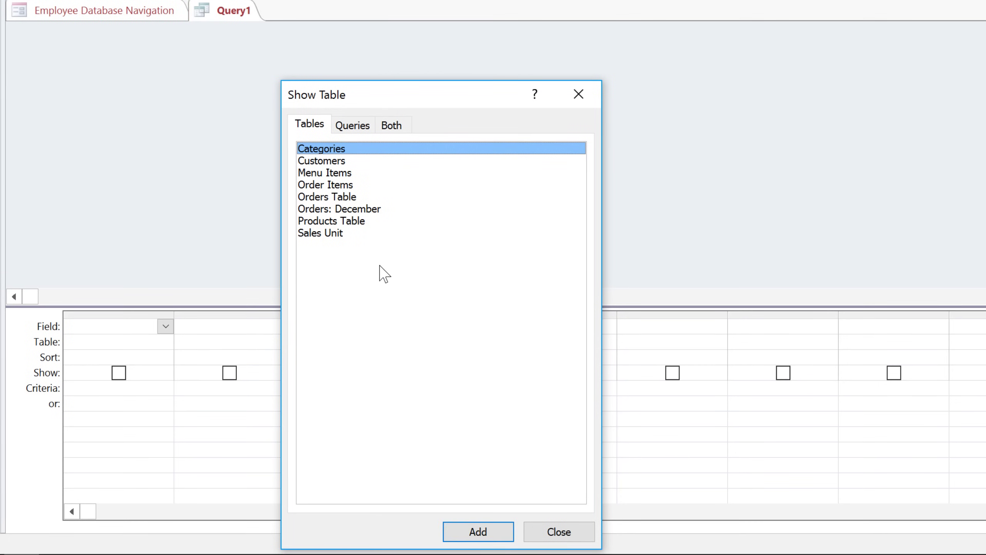
left_click(361, 161)
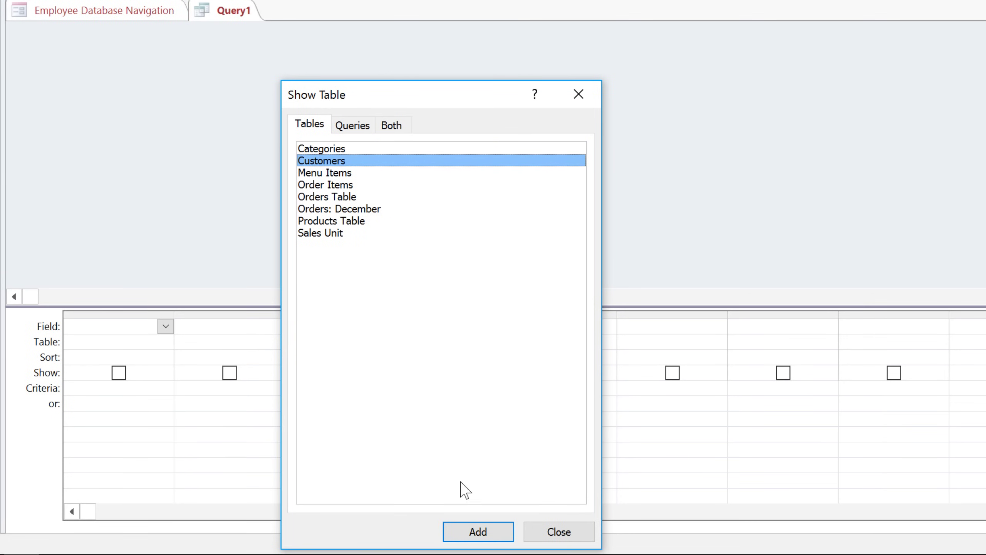
left_click(468, 532)
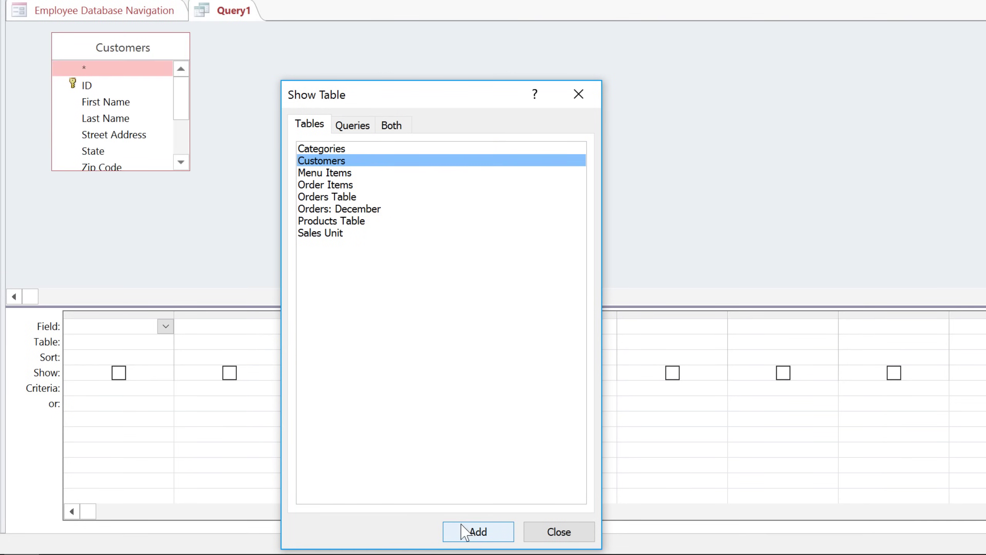
left_click(372, 198)
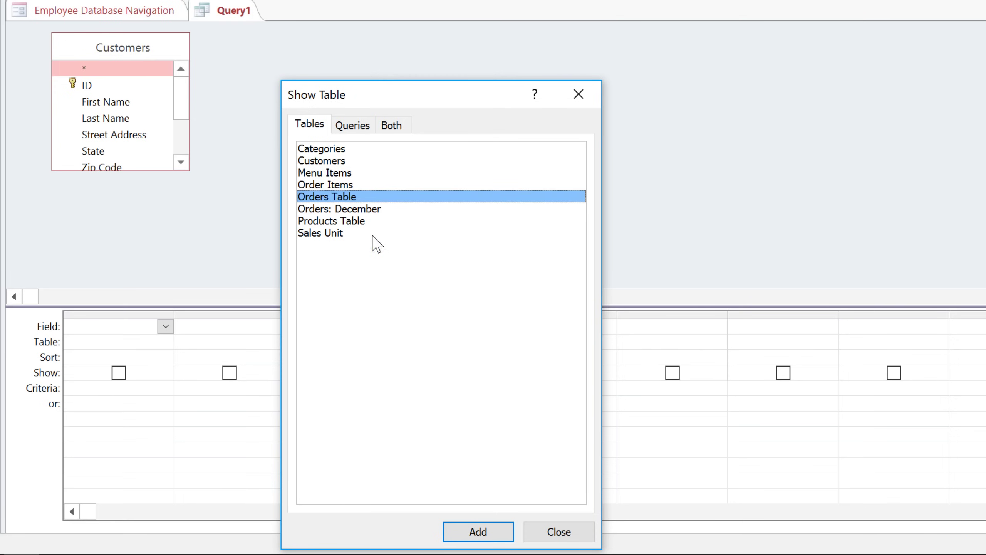
left_click(490, 535)
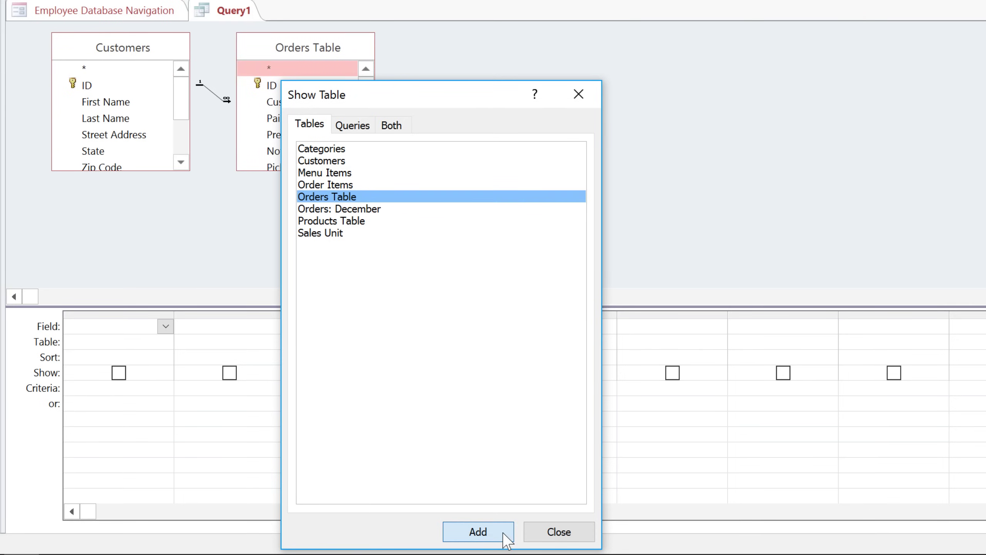
left_click(554, 534)
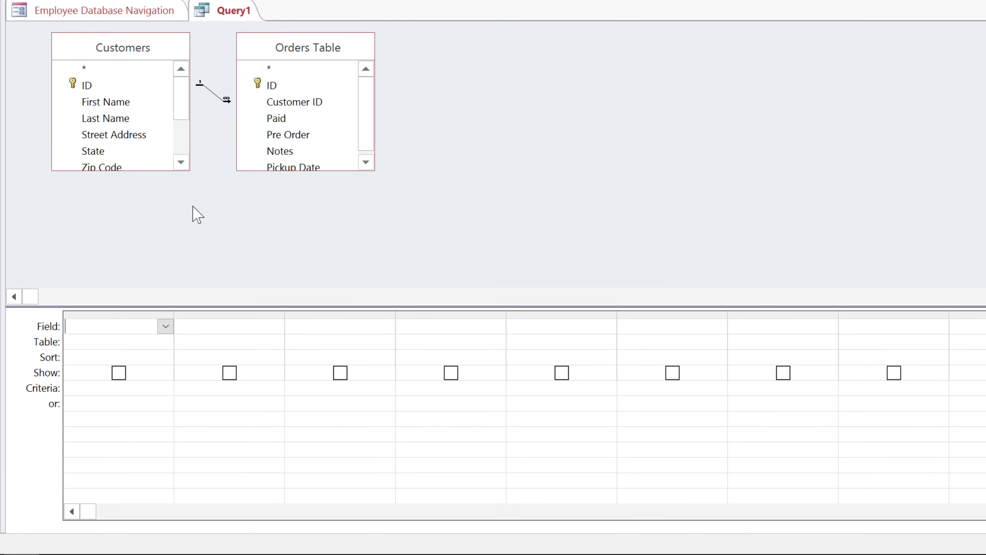
- Enlarge the Customers and Orders Table field lists to show every field, moving Orders Table right
left_click(189, 171)
left_click_drag(189, 170, 220, 272)
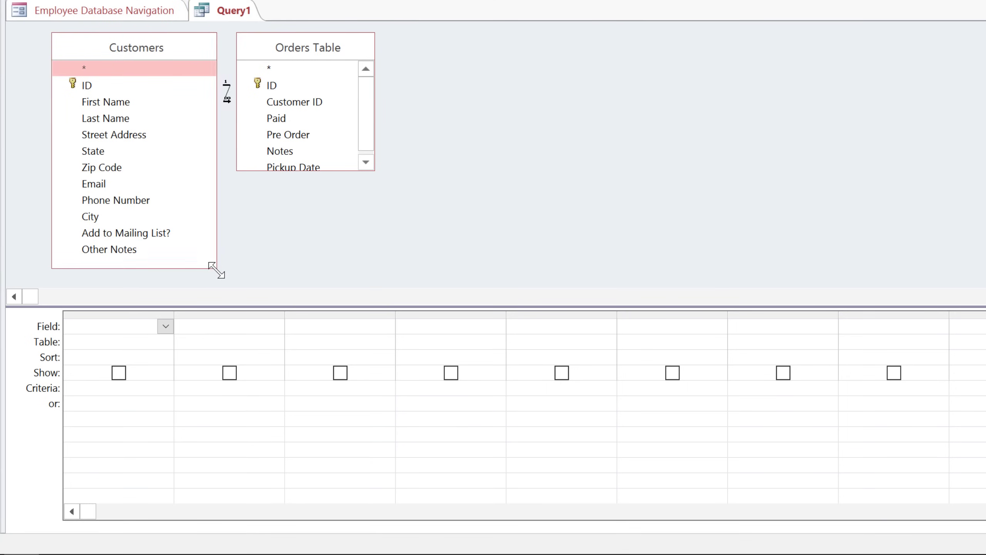
left_click_drag(301, 48, 372, 50)
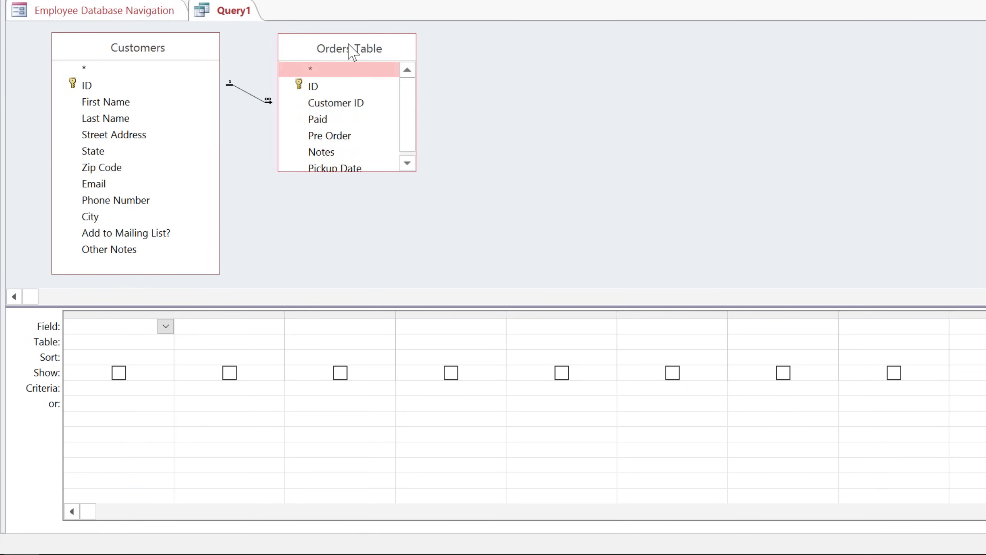
left_click_drag(446, 172, 456, 211)
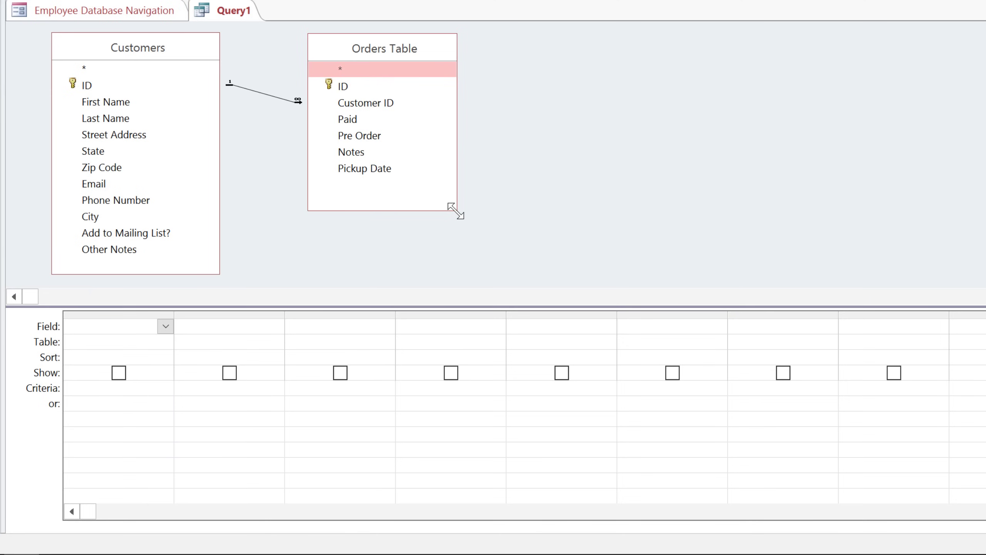
- Add First Name, Last Name, Street Address, City, State, Zip Code, Phone Number and Orders ID to the grid
double_click(170, 104)
double_click(164, 121)
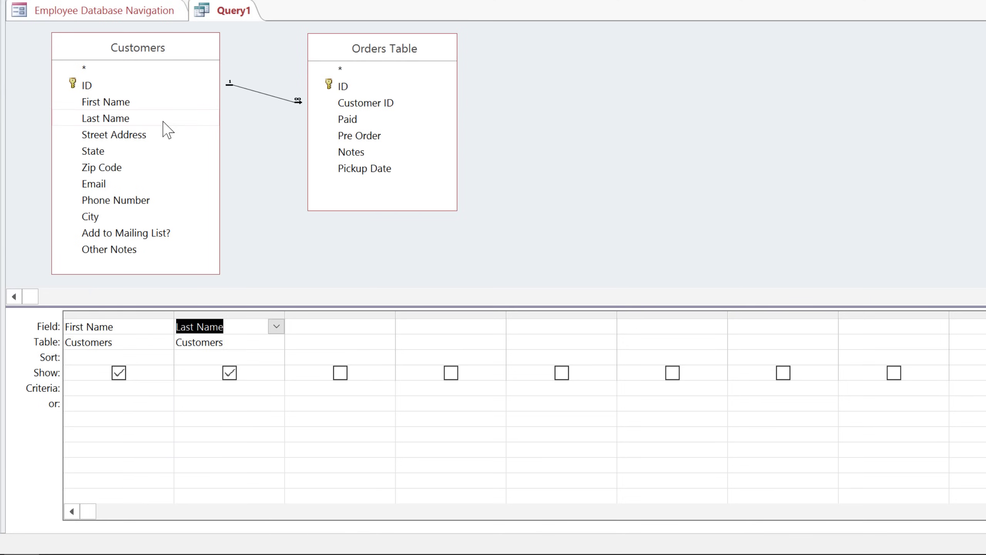
double_click(163, 134)
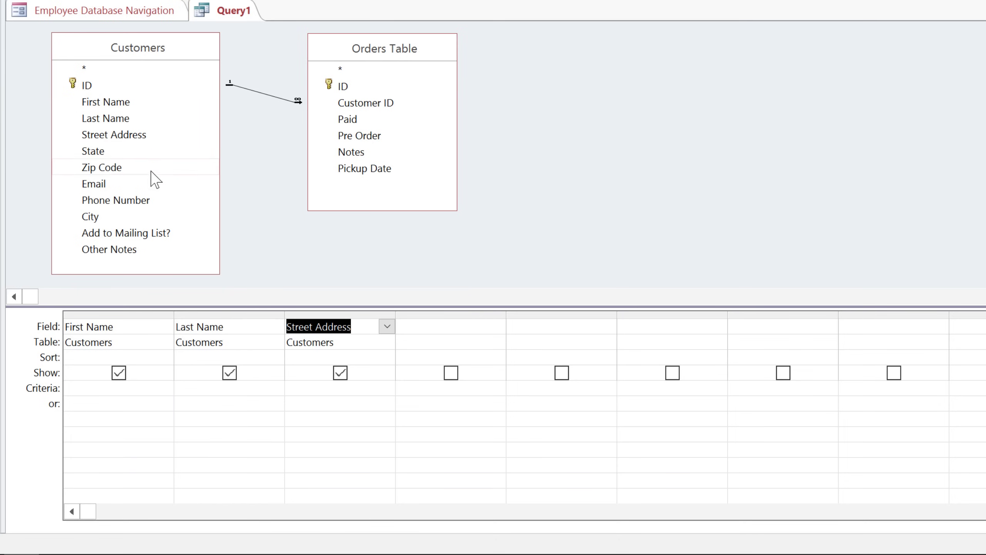
double_click(144, 214)
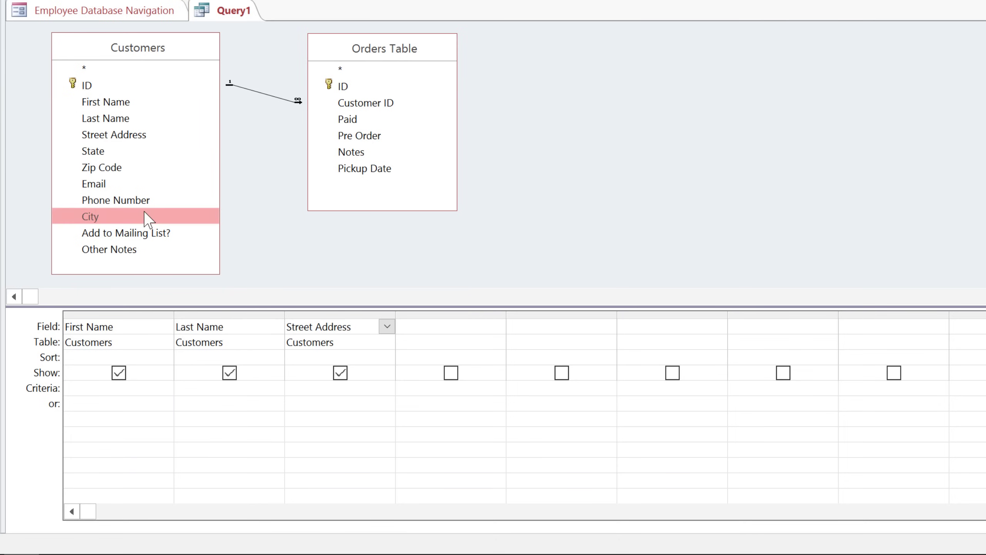
double_click(156, 152)
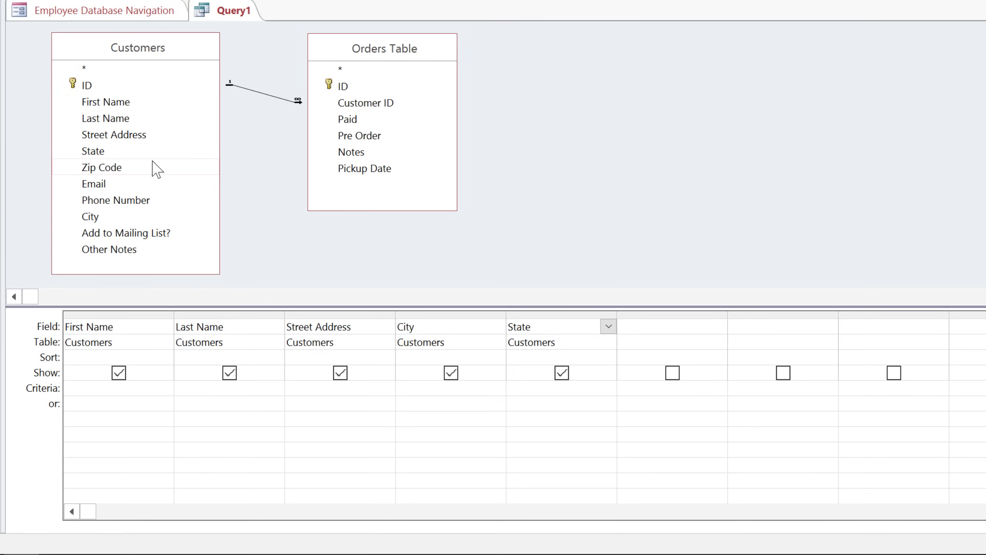
double_click(157, 168)
left_click(154, 201)
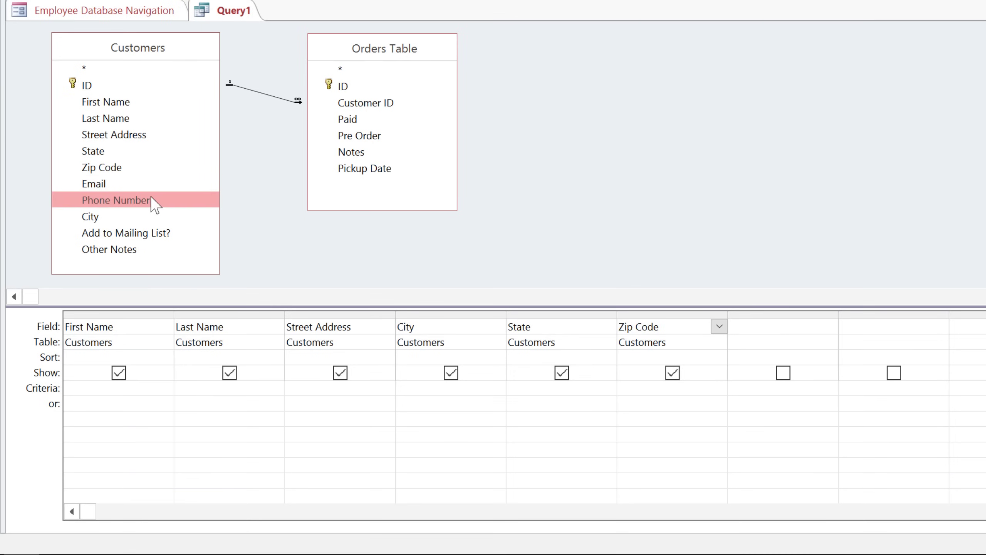
double_click(152, 199)
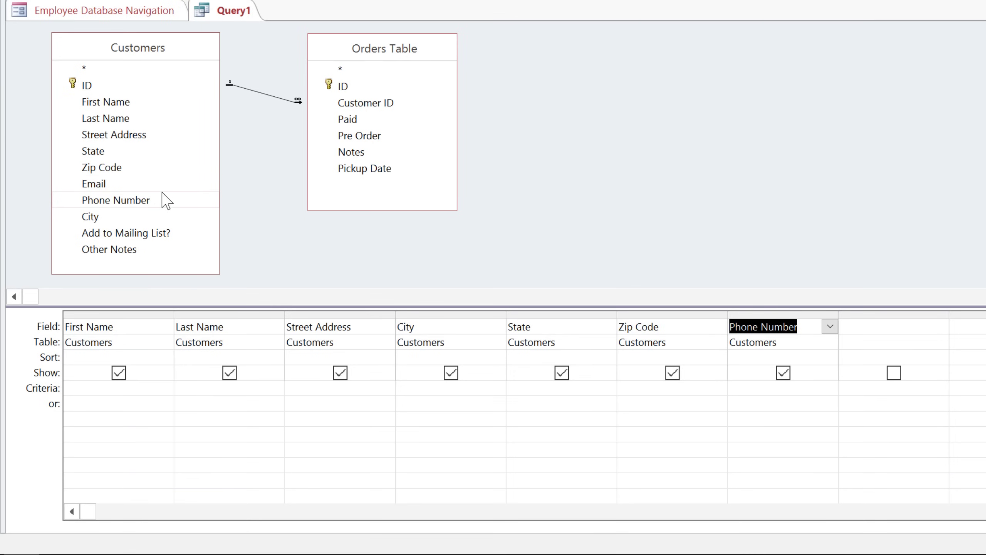
double_click(371, 87)
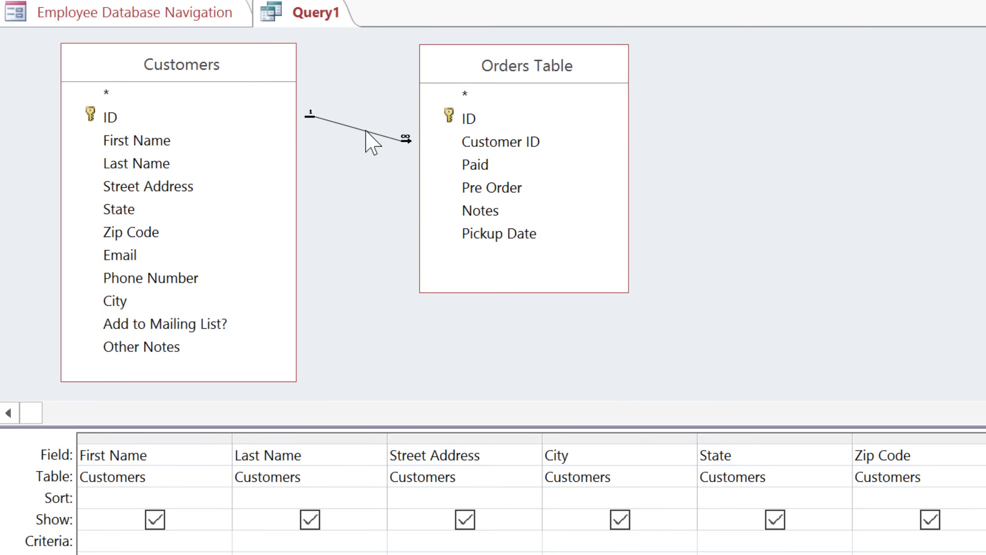
- Set the join to option 3: all Orders Table records plus only matching Customers
double_click(366, 131)
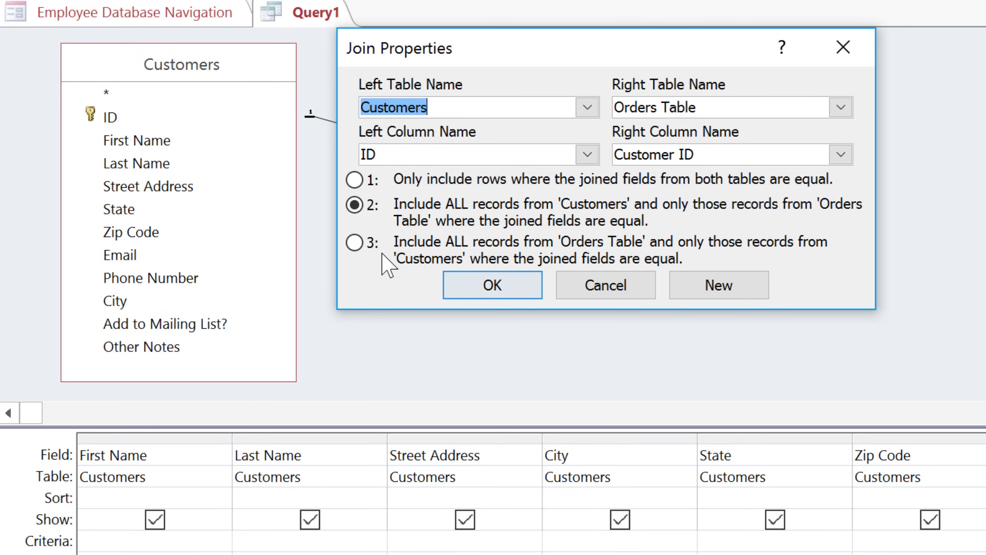
left_click(357, 247)
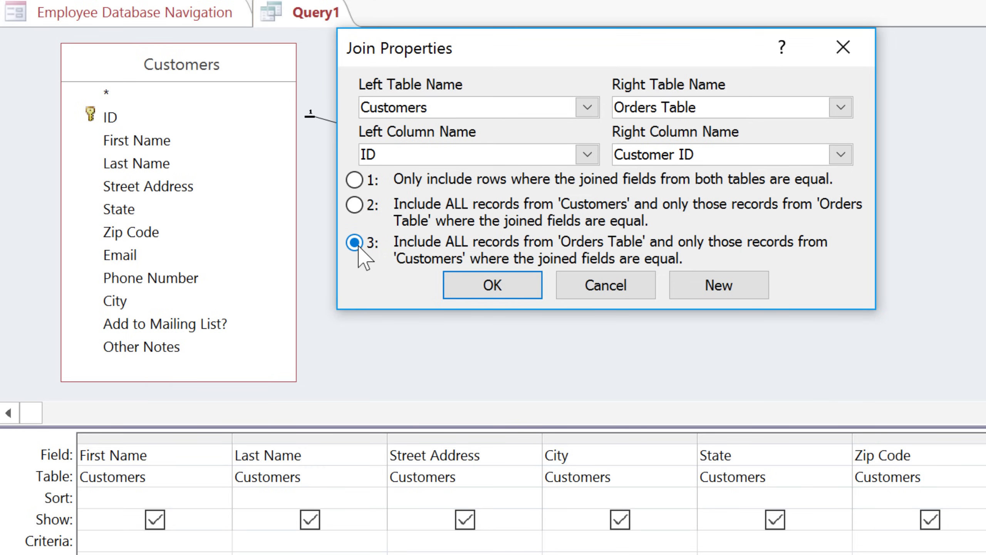
left_click(462, 295)
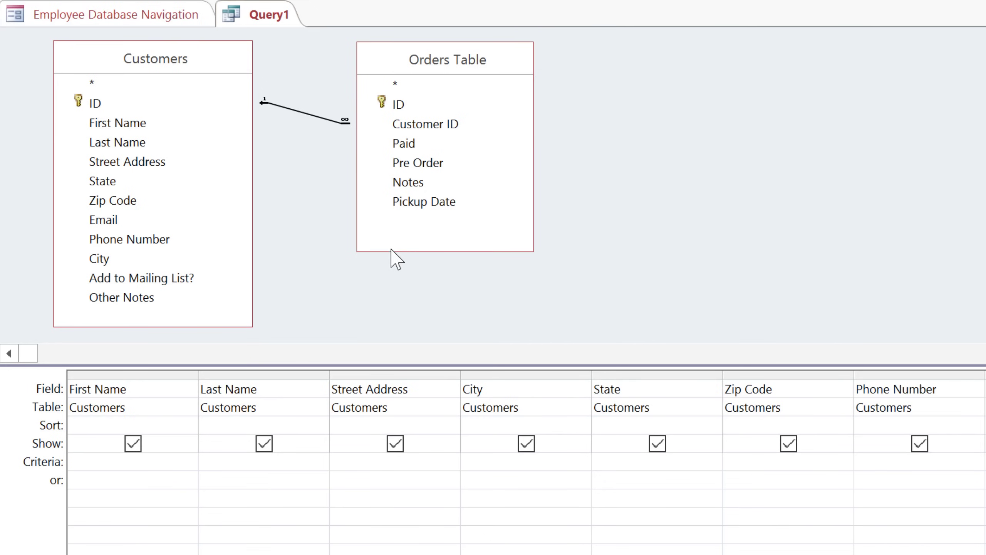
- Enter Not in ("Raleigh") as the City column's criterion
left_click(479, 459)
type("Not in ")
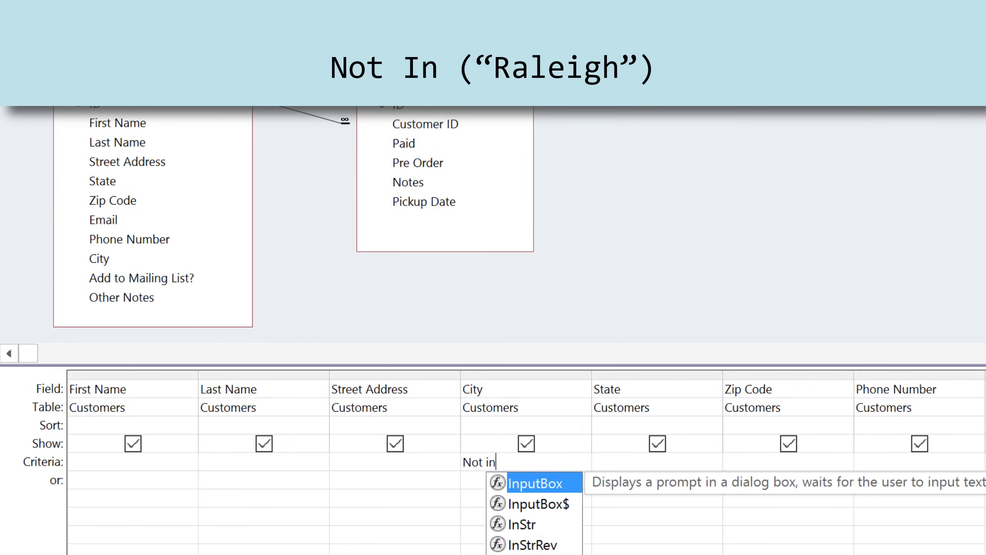
type("(\"")
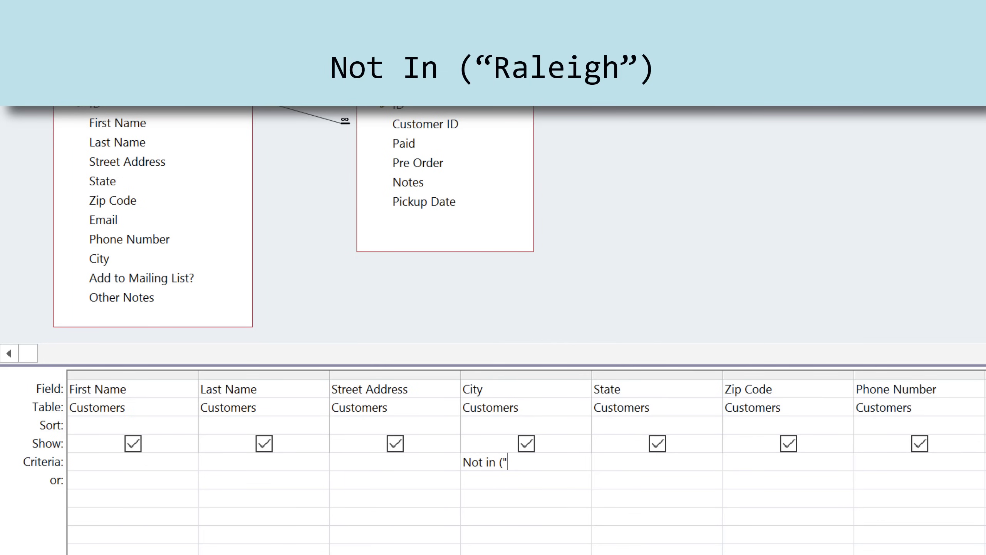
type("Raleigh")
type("\")")
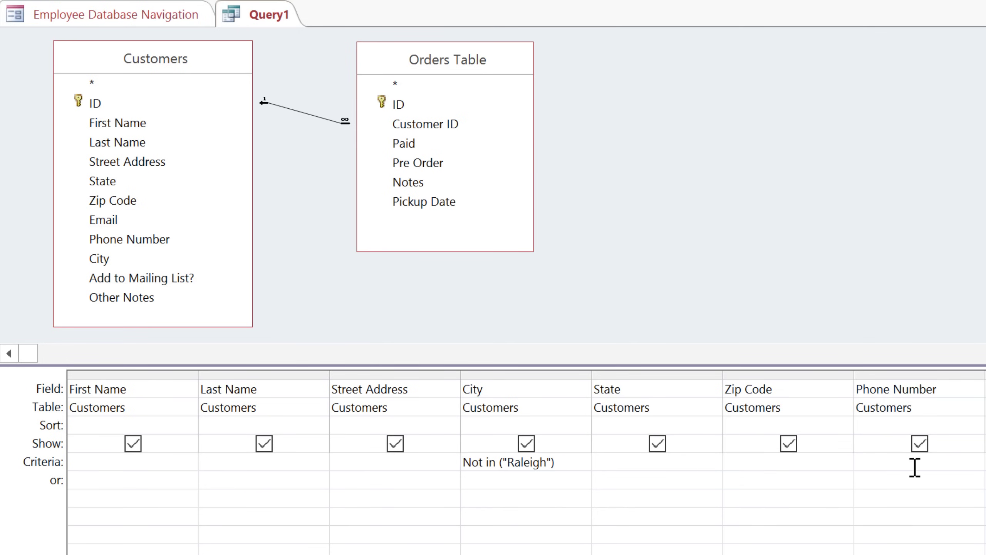
- Enter Like ("919*") as the Phone Number column's criterion
left_click(956, 460)
type("Like ")
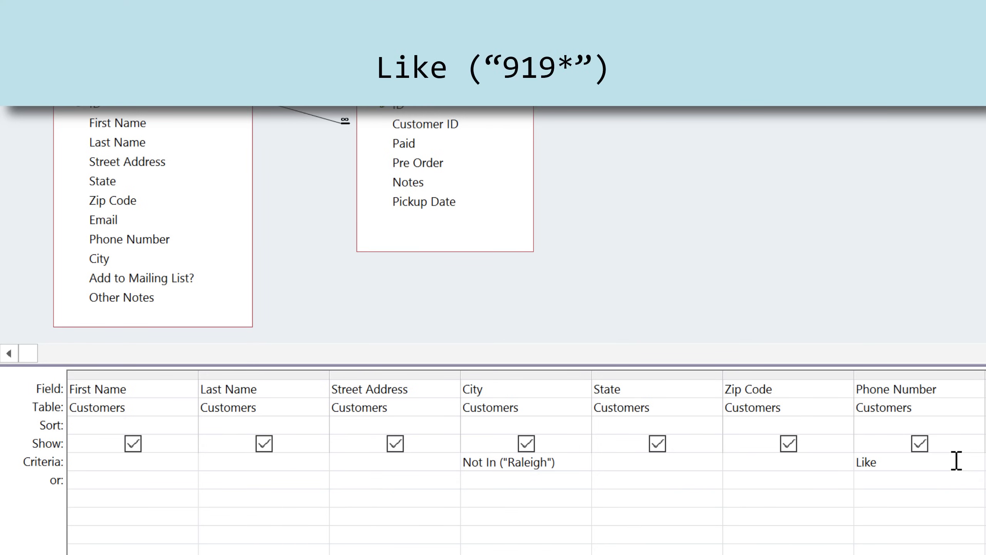
type("(\"9")
type("19*")
type("\")")
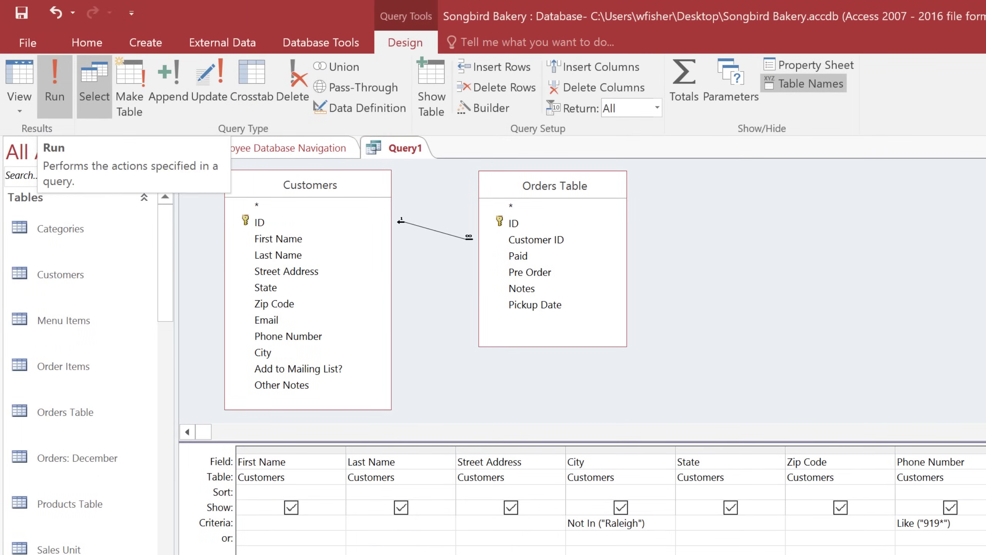
- Run the query, listing 14 non-Raleigh customers with 919 phone numbers
left_click(61, 83)
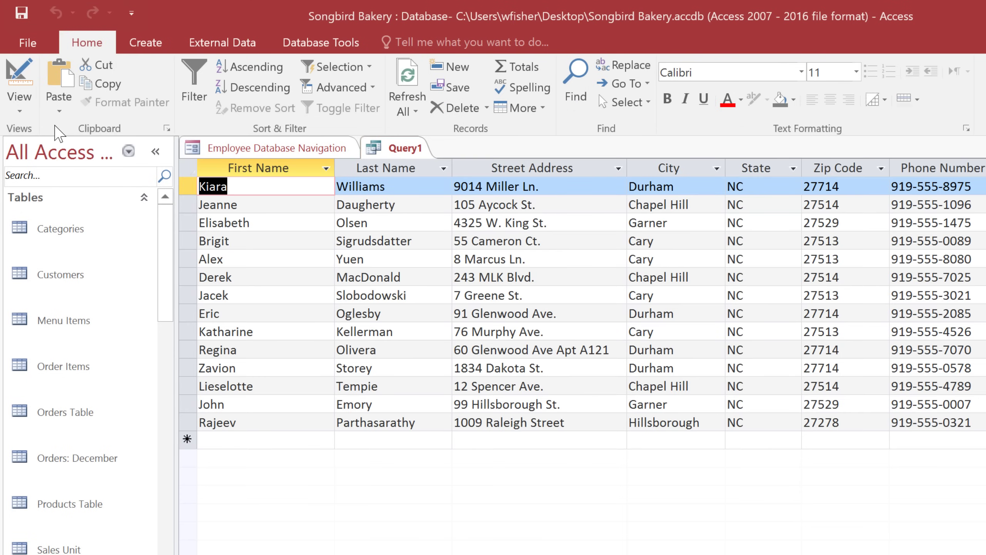